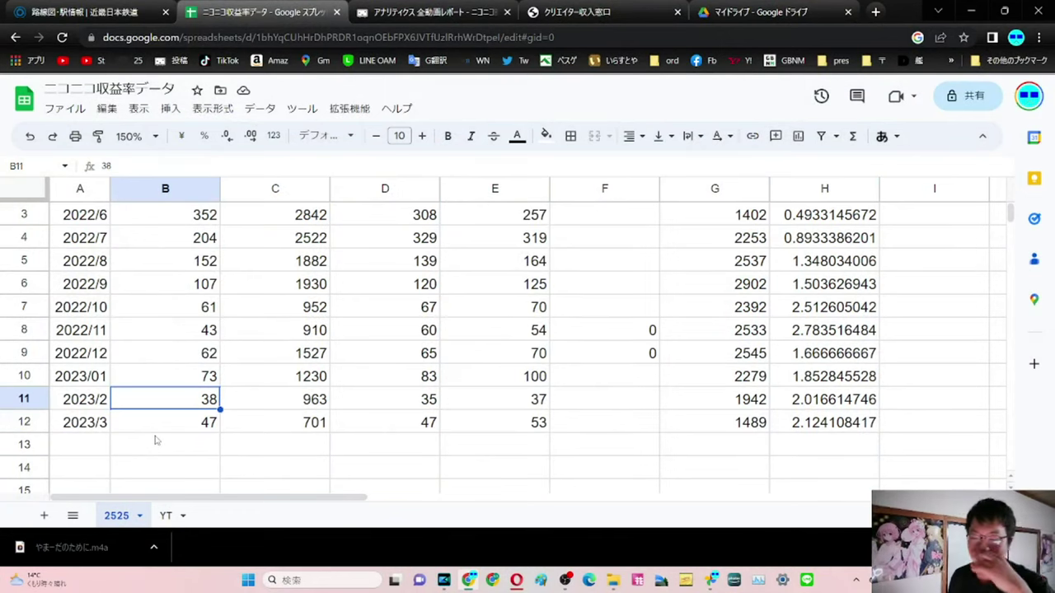
Freeze the header row (one row) of the 2525 sheet.
left_click(100, 424)
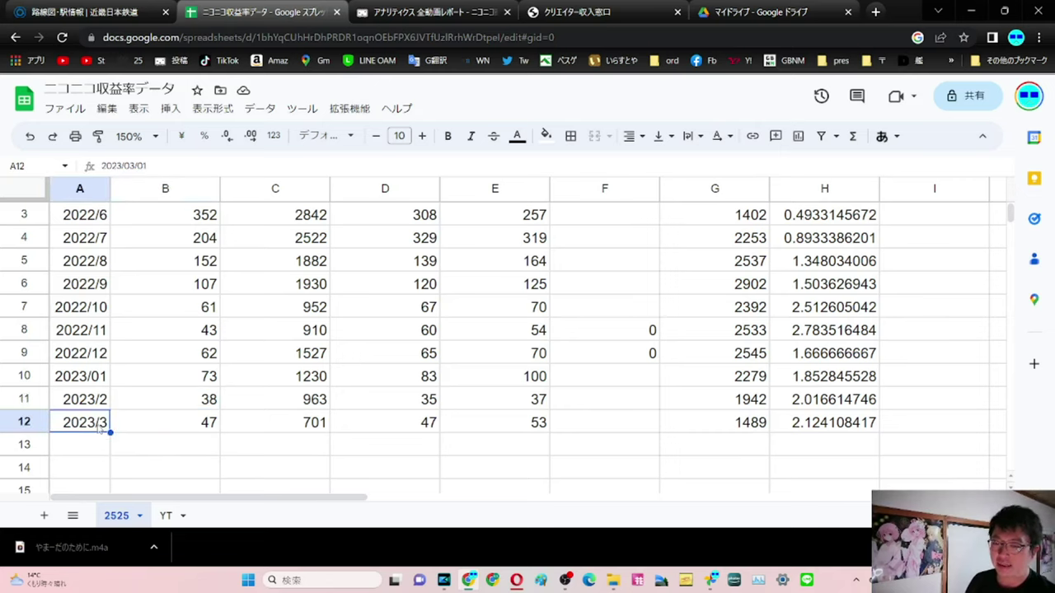
left_click(140, 421)
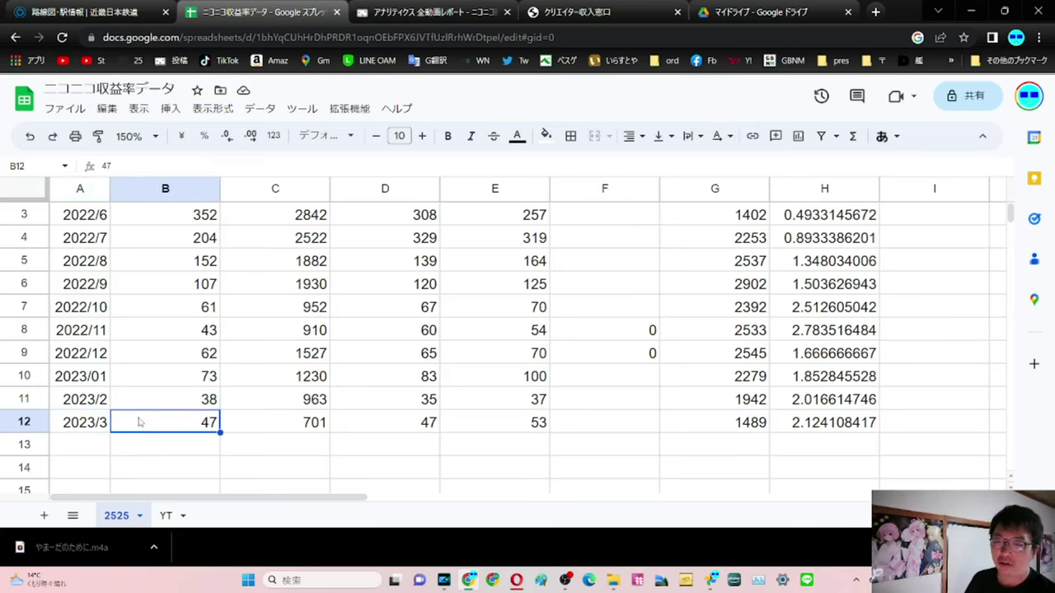
scroll(140, 421, "up", 1)
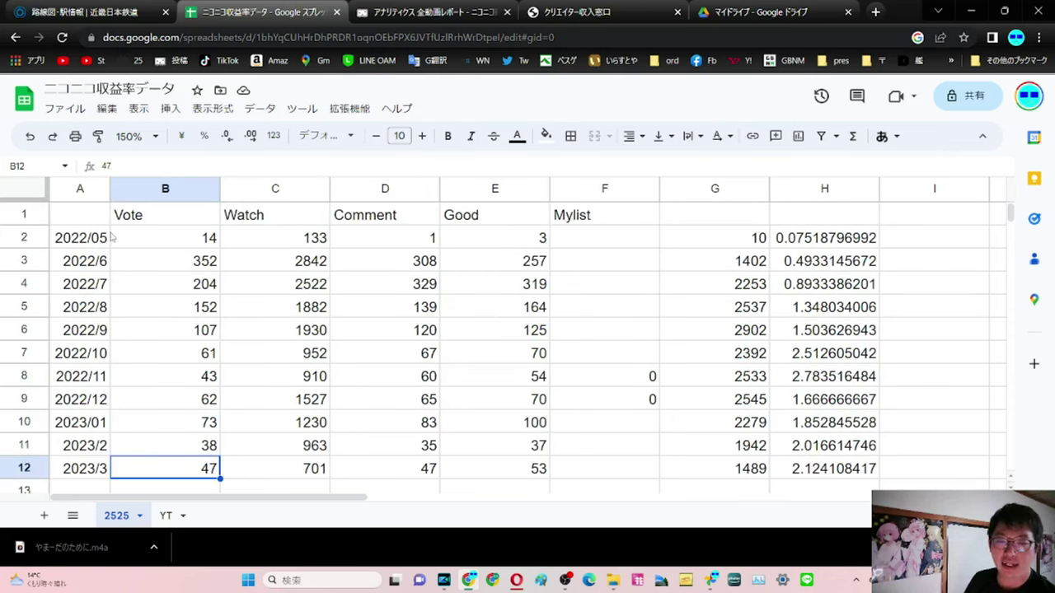
left_click(26, 237)
left_click(139, 108)
mouse_move(182, 165)
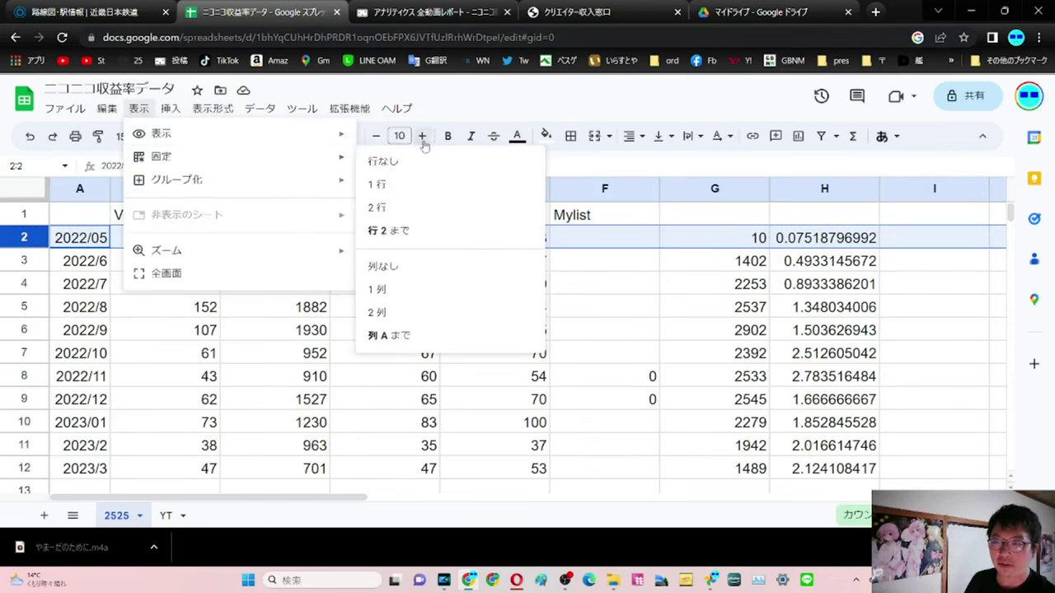
left_click(375, 183)
scroll(224, 338, "down", 1)
scroll(224, 338, "up", 1)
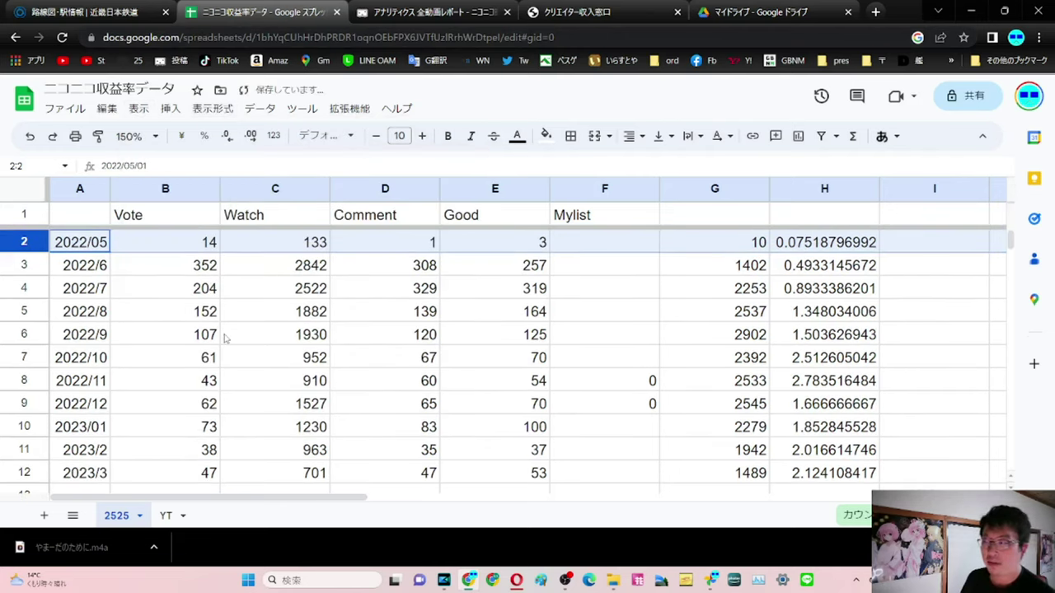
Review the 2023/3 row's Vote count in B12 and its value in G12 against the earlier months.
scroll(224, 338, "down", 3)
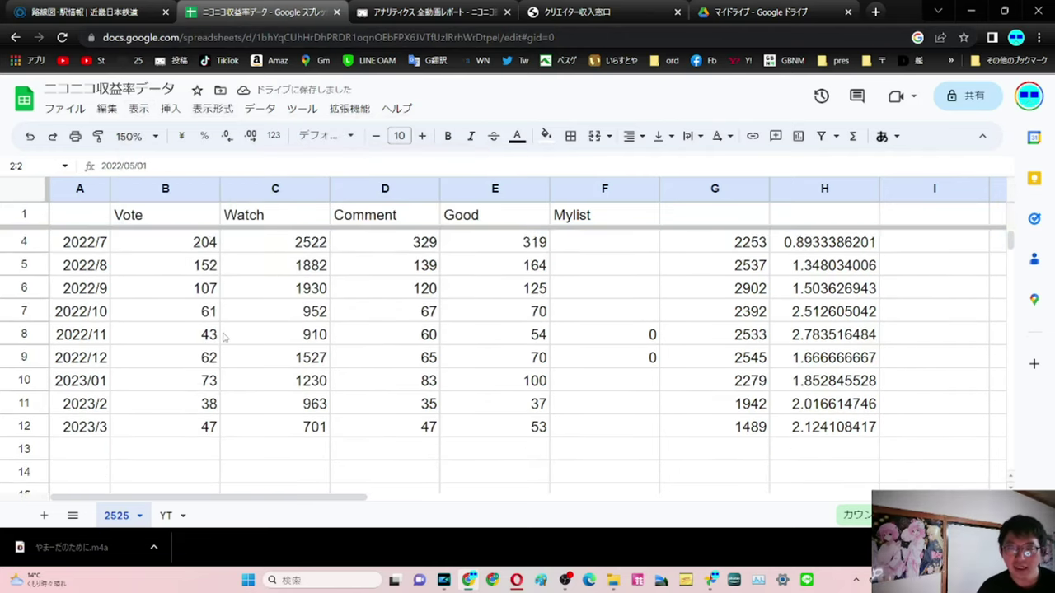
left_click(194, 344)
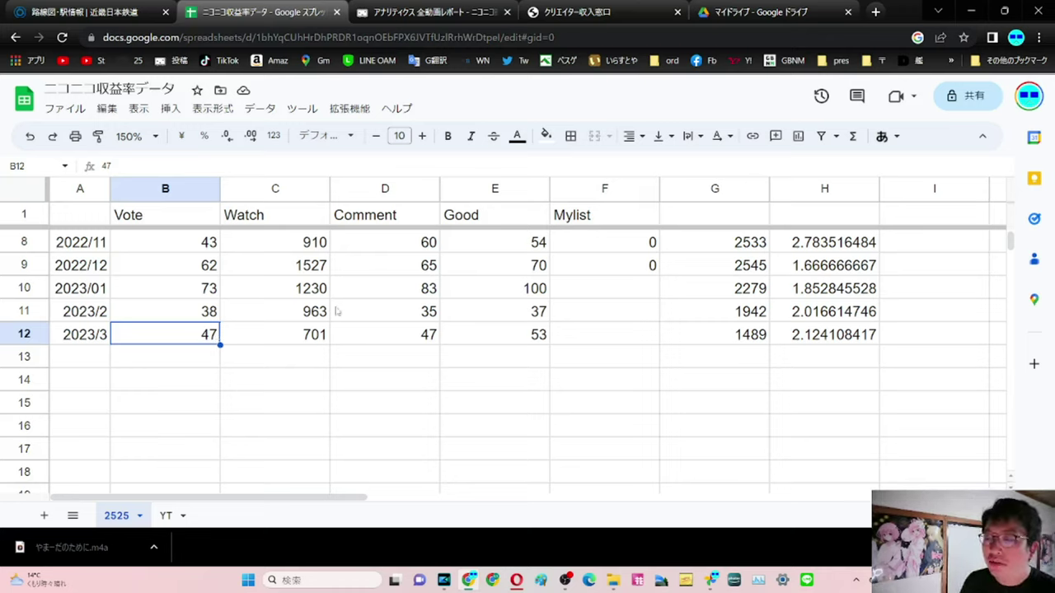
left_click(691, 330)
scroll(697, 321, "up", 1)
scroll(697, 319, "down", 1)
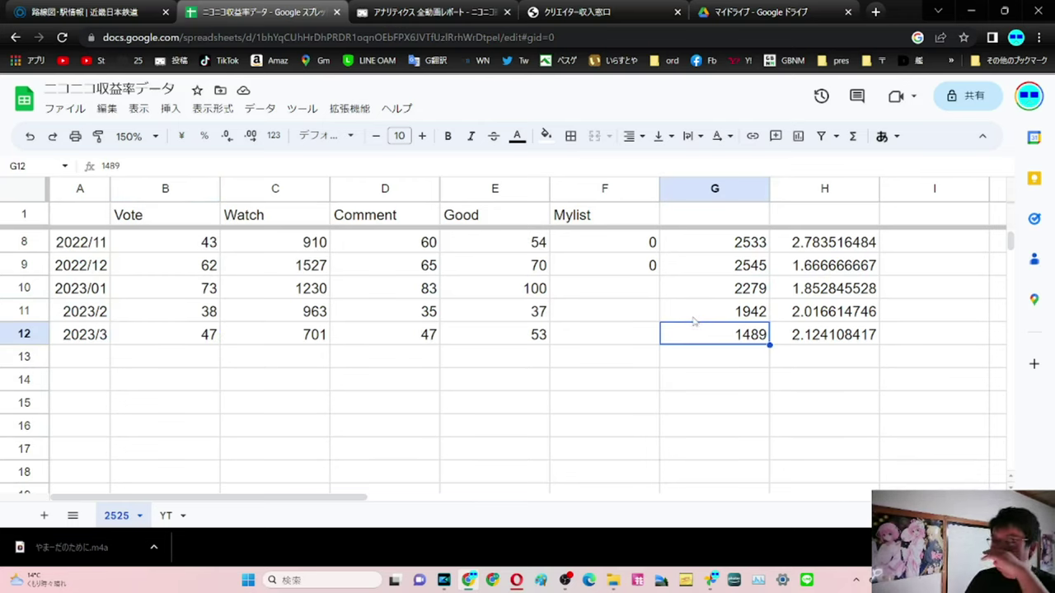
scroll(695, 323, "up", 2)
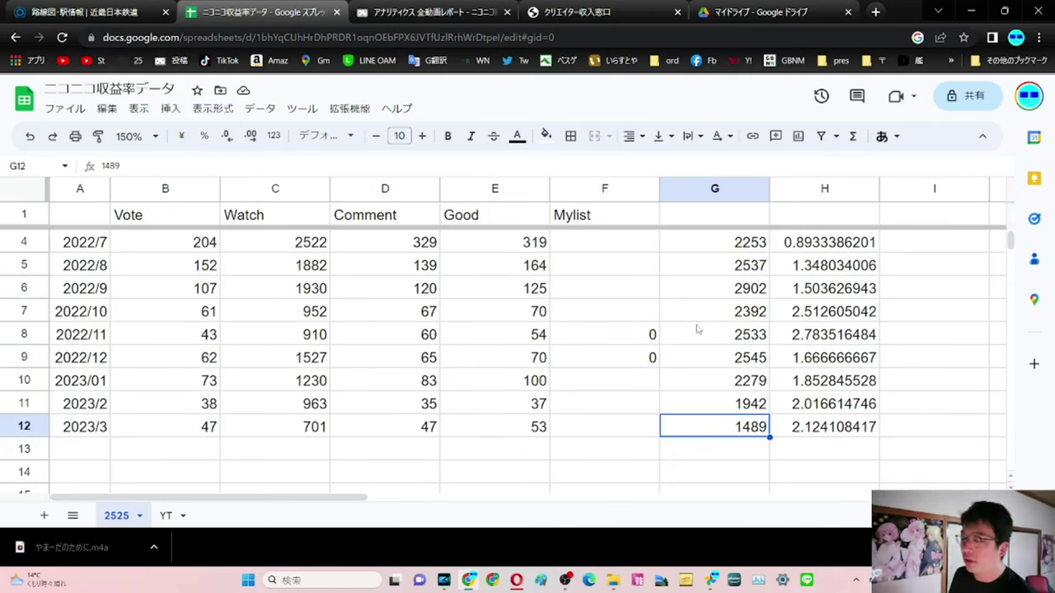
scroll(701, 341, "up", 1)
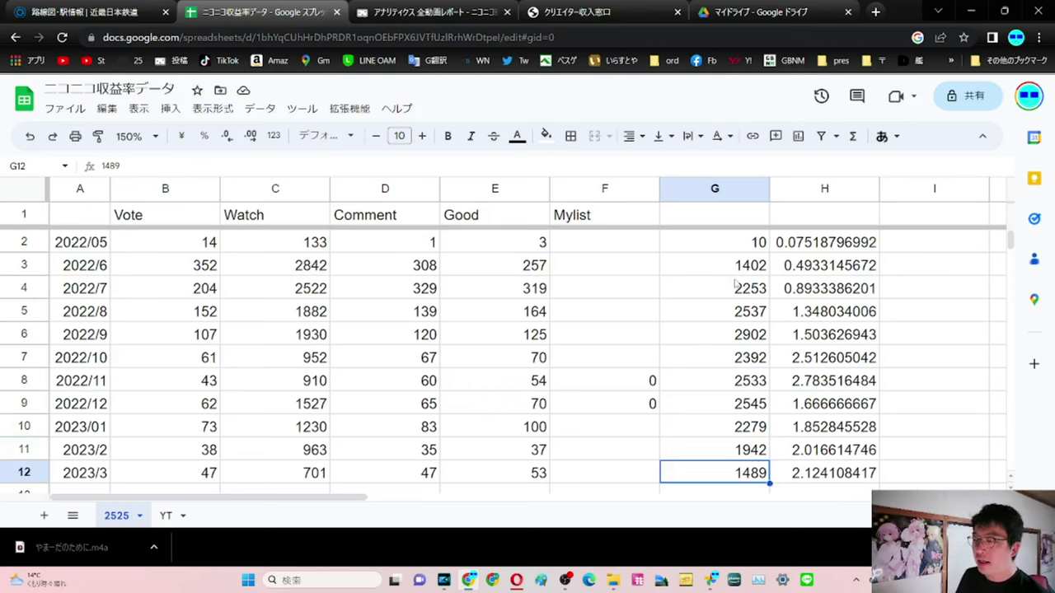
Examine the 2022/05 and 2022/6 rows, checking the Watch count in C3, the value in G3 and the formula in H3.
left_click(739, 272)
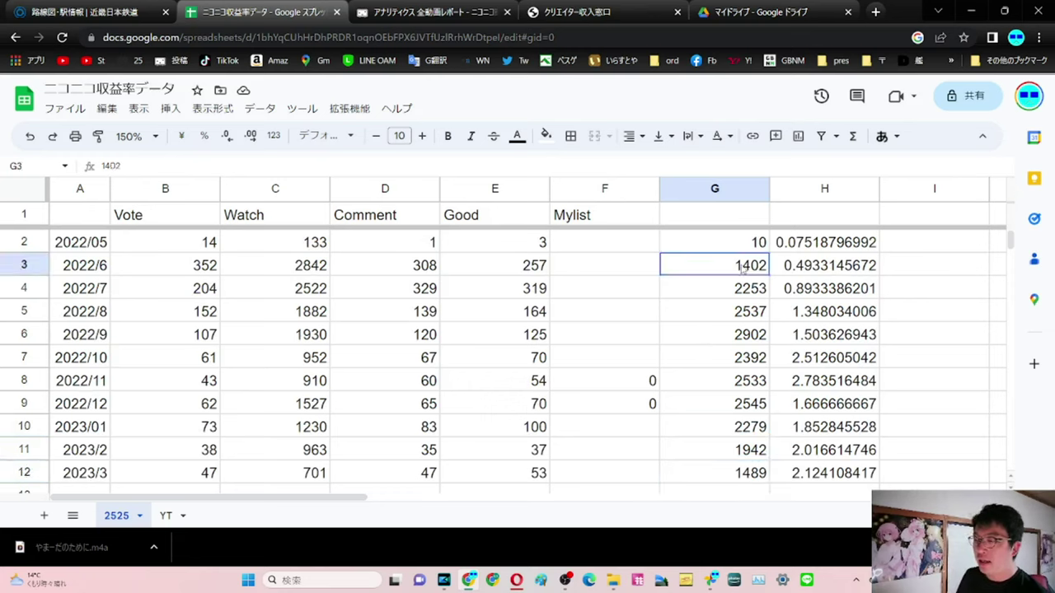
left_click(27, 265)
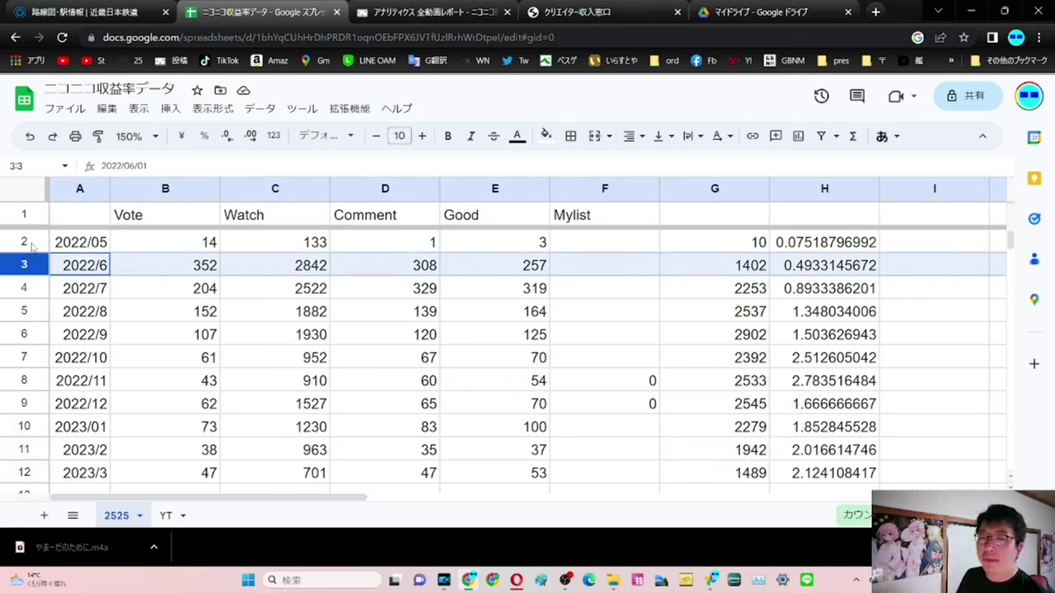
left_click(27, 241)
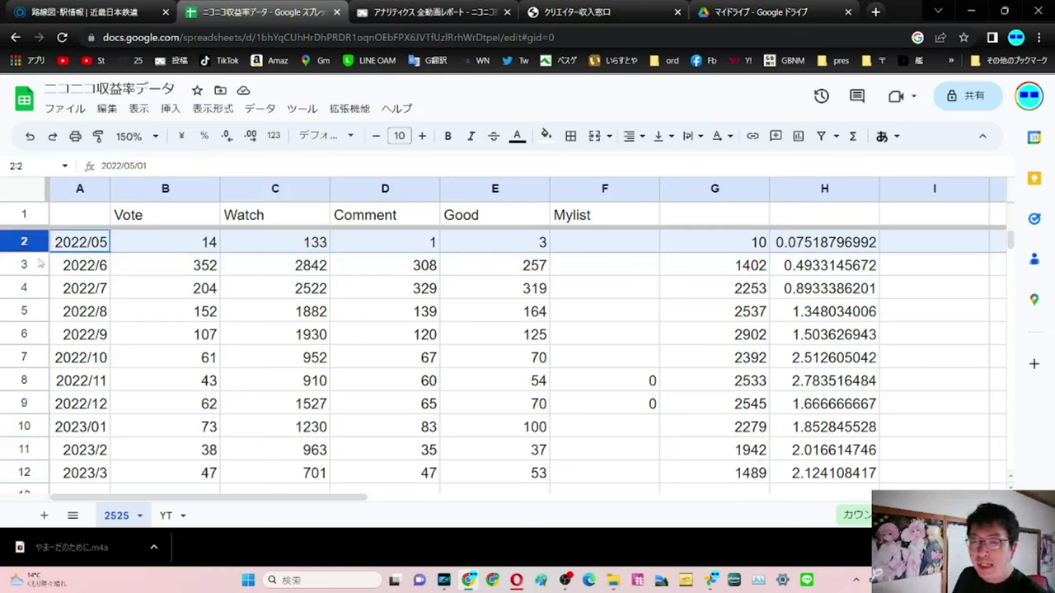
left_click(31, 263)
scroll(416, 359, "down", 1)
scroll(414, 363, "up", 1)
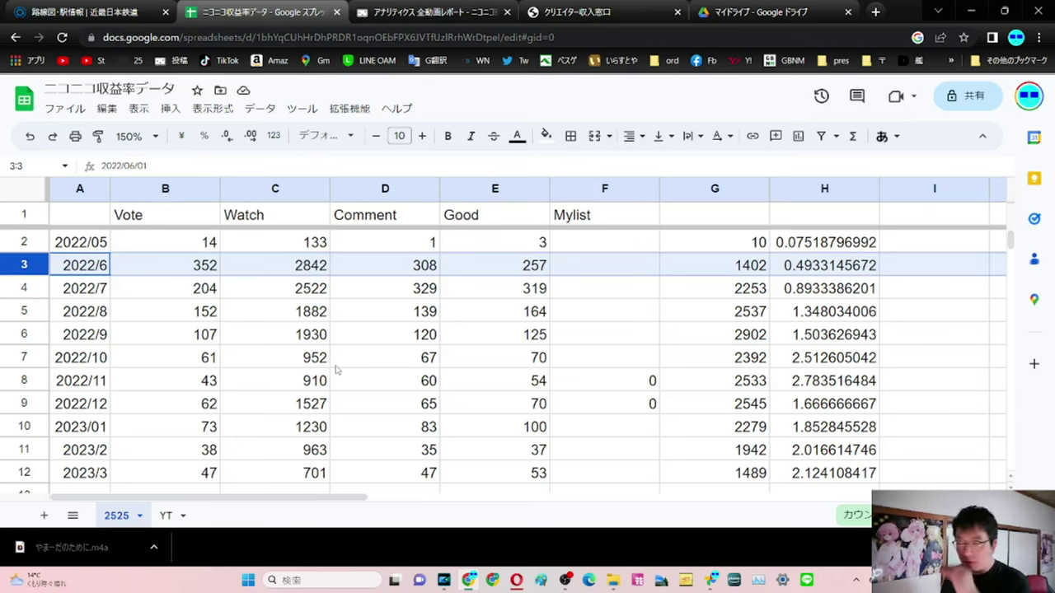
left_click(292, 272)
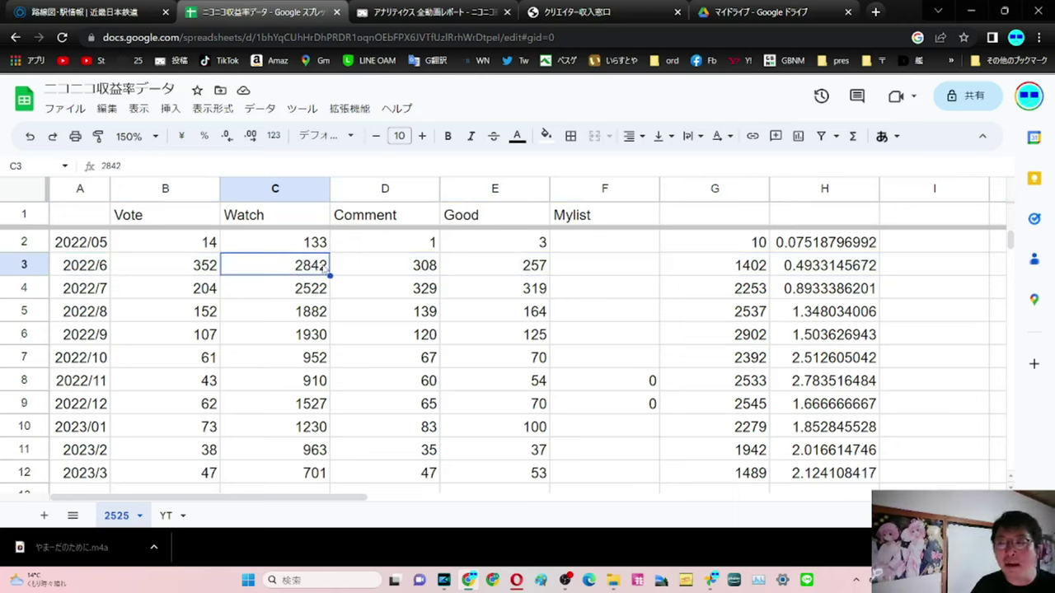
left_click(730, 271)
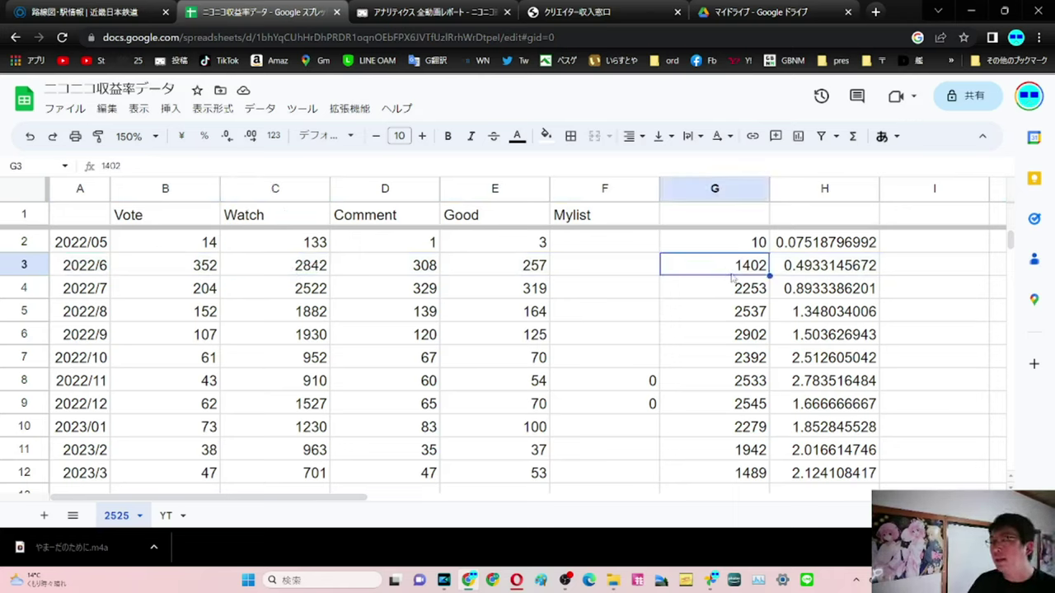
left_click(810, 264)
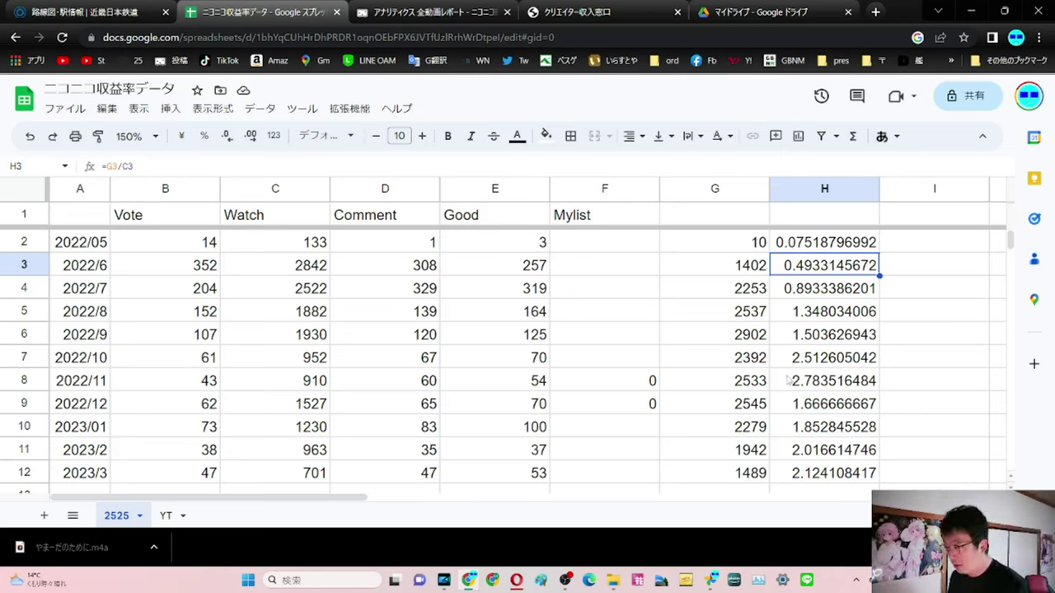
Select the 2022/11 row from A8 to H8 for review, and check the 2023/3 Watch count in C12.
left_click_drag(791, 381, 52, 376)
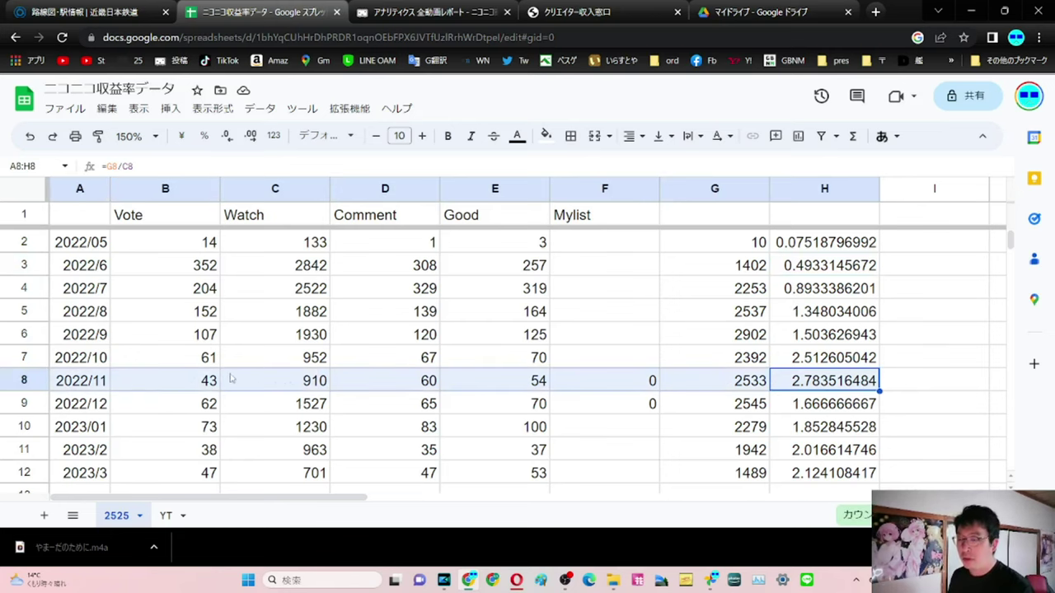
scroll(232, 368, "down", 2)
scroll(234, 368, "up", 2)
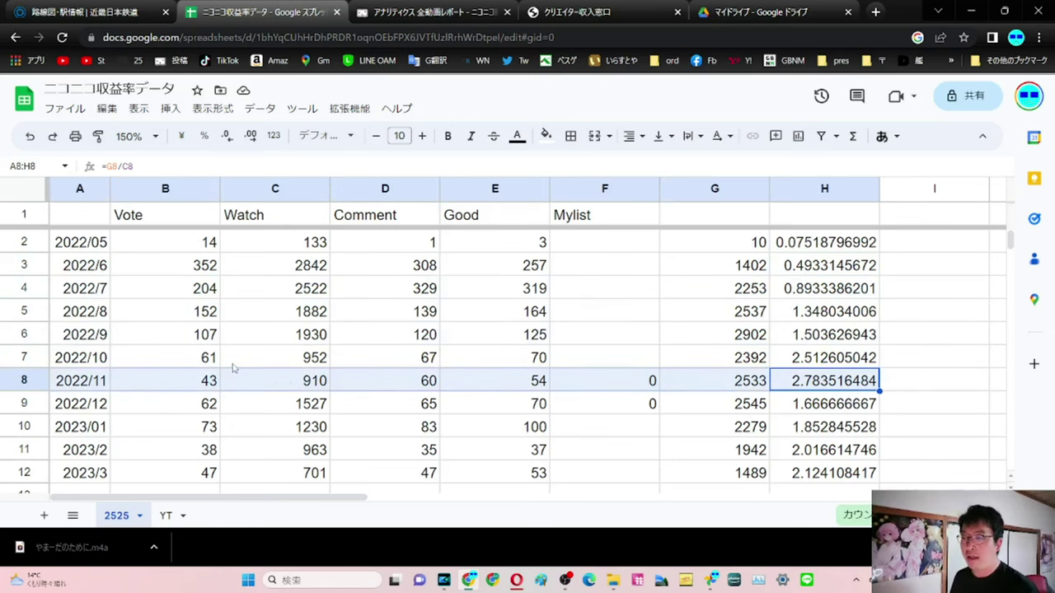
scroll(271, 350, "down", 2)
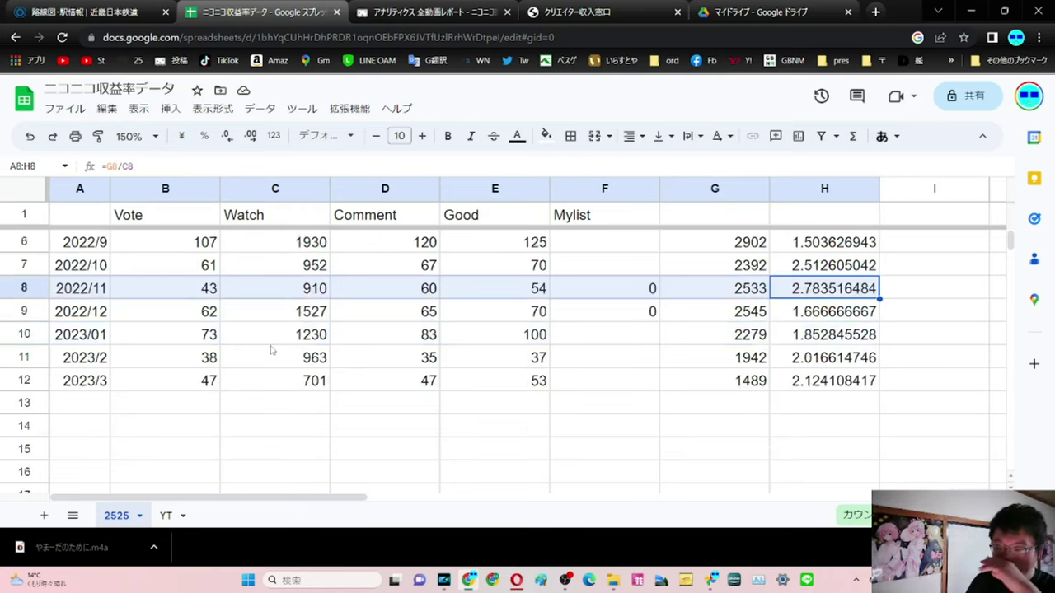
scroll(270, 350, "down", 1)
left_click(302, 335)
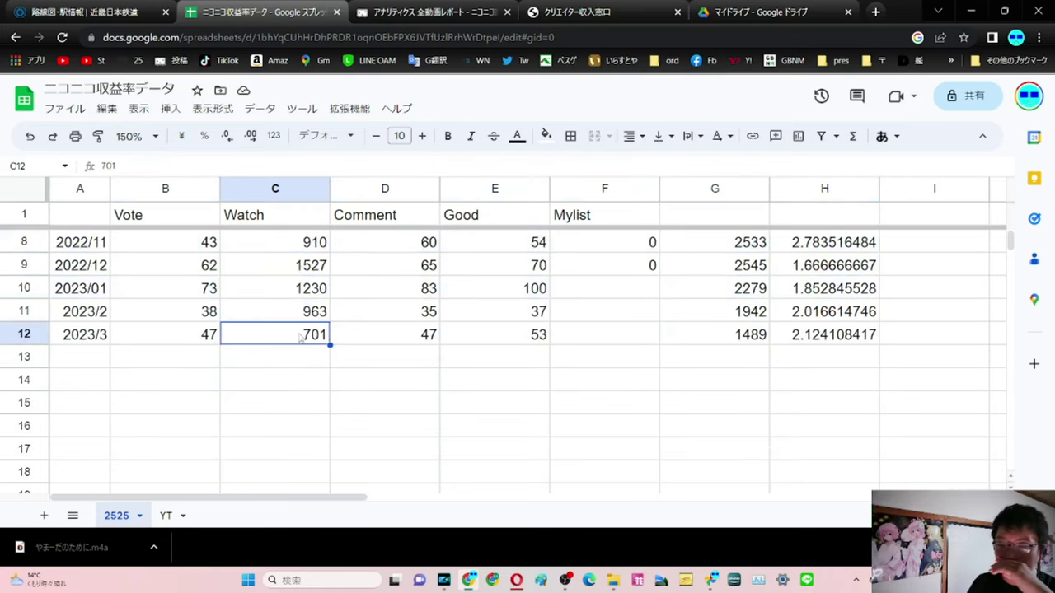
Compare the 2023/01 and 2023/3 Watch counts and examine the 2023/3 row's values in columns G and H.
scroll(302, 335, "up", 3)
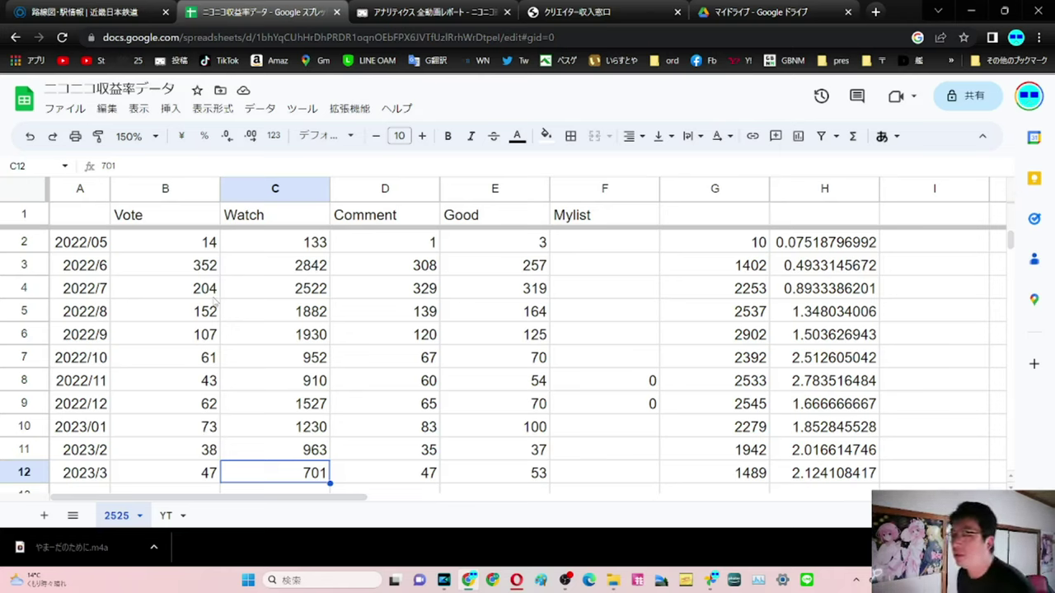
left_click(318, 426)
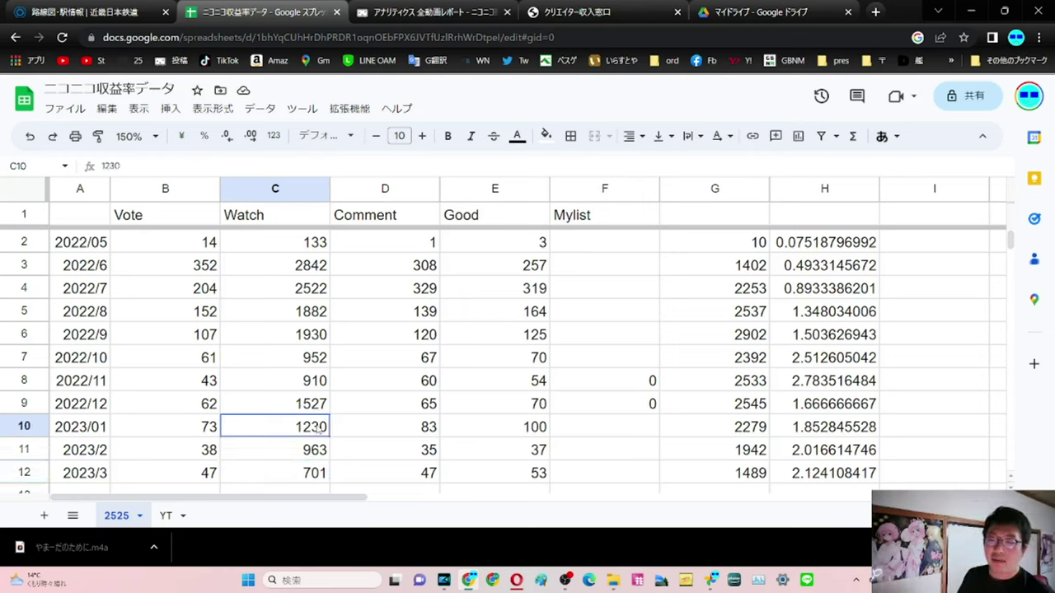
scroll(284, 334, "down", 1)
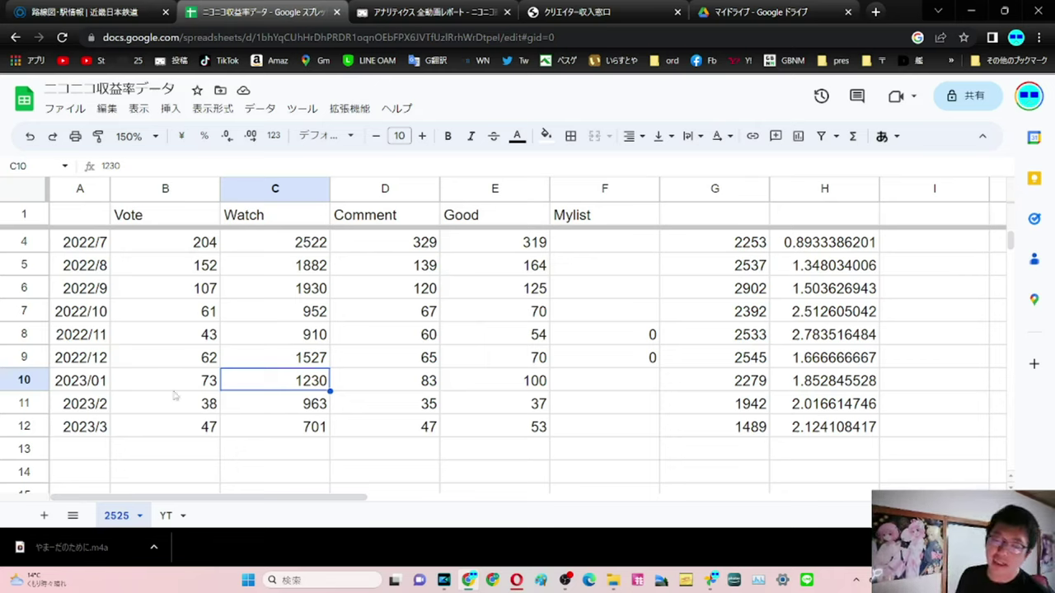
left_click_drag(315, 427, 824, 435)
left_click(824, 435)
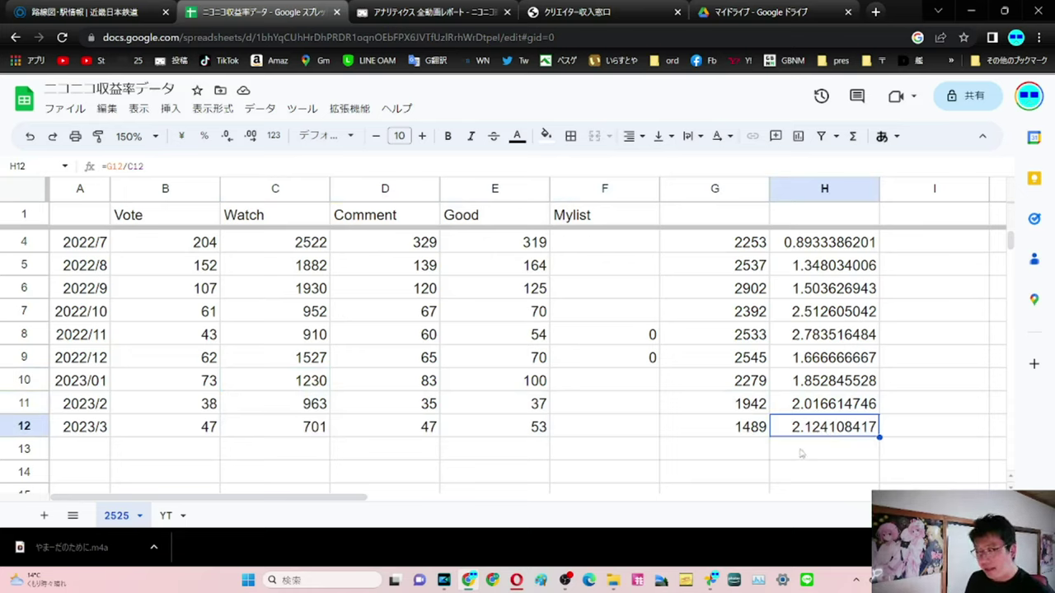
left_click(802, 453)
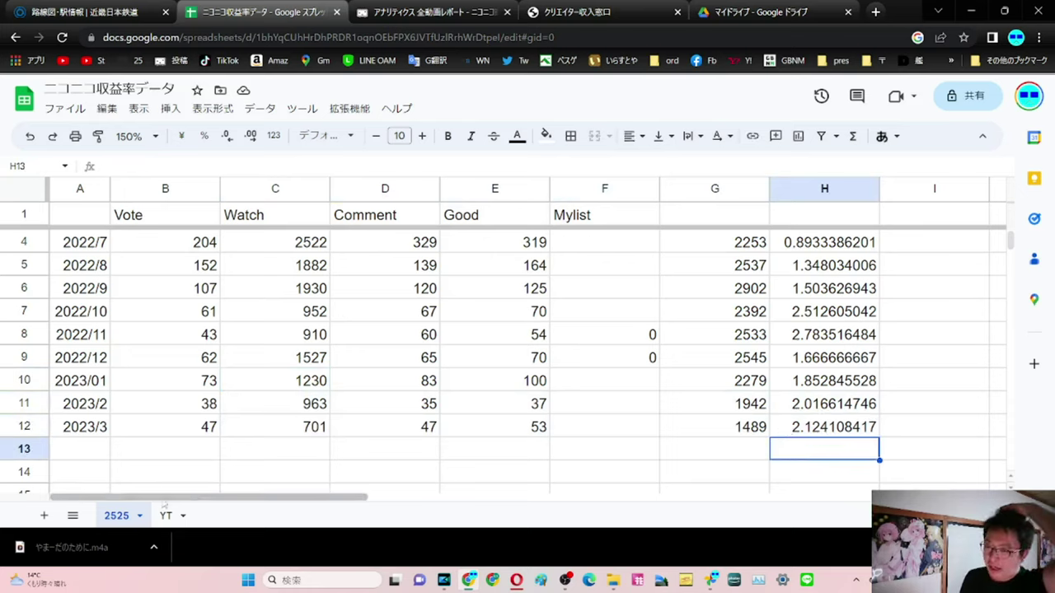
left_click(18, 427)
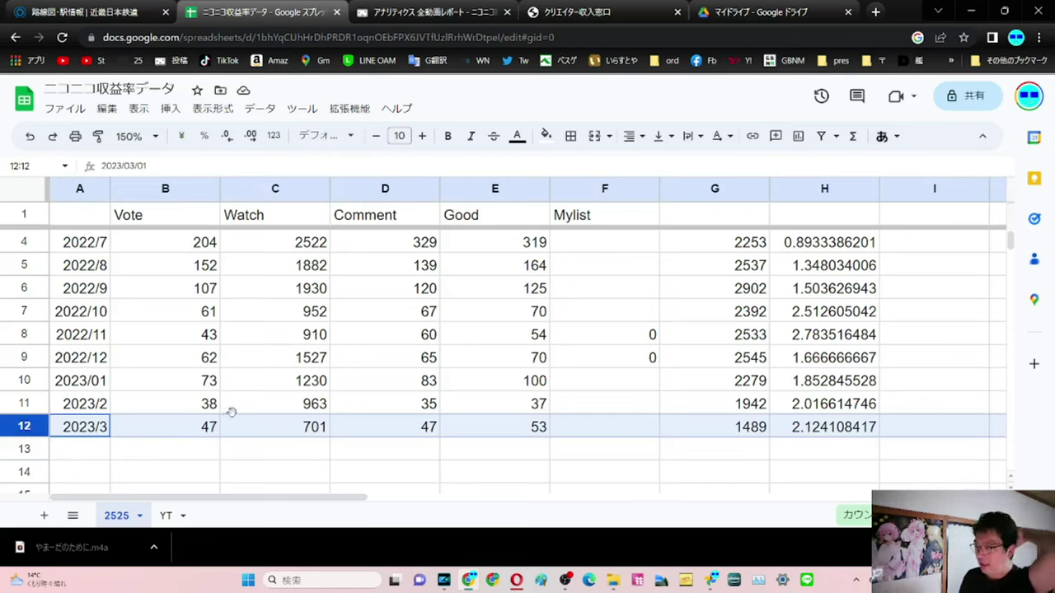
left_click(305, 430)
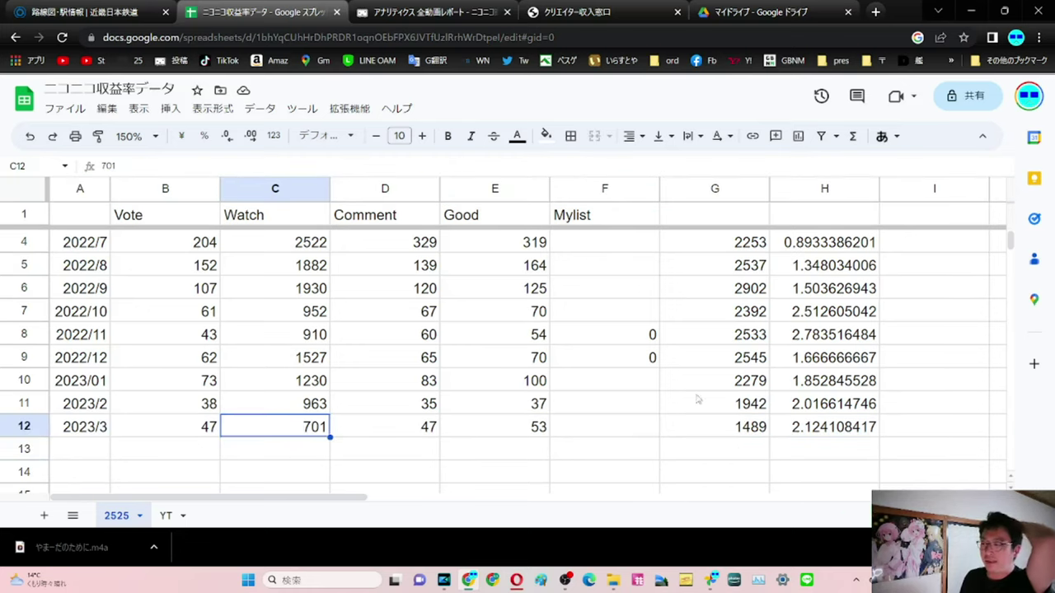
left_click(736, 434)
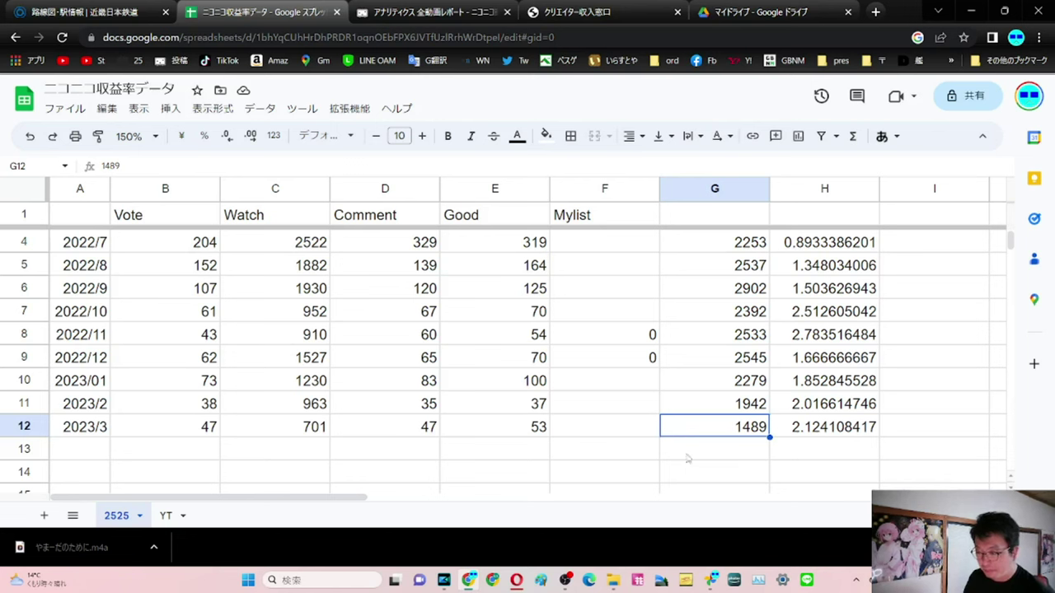
Switch to YouTube Studio in Opera and look through the channel's video content list down to the end of its first page.
left_click(510, 580)
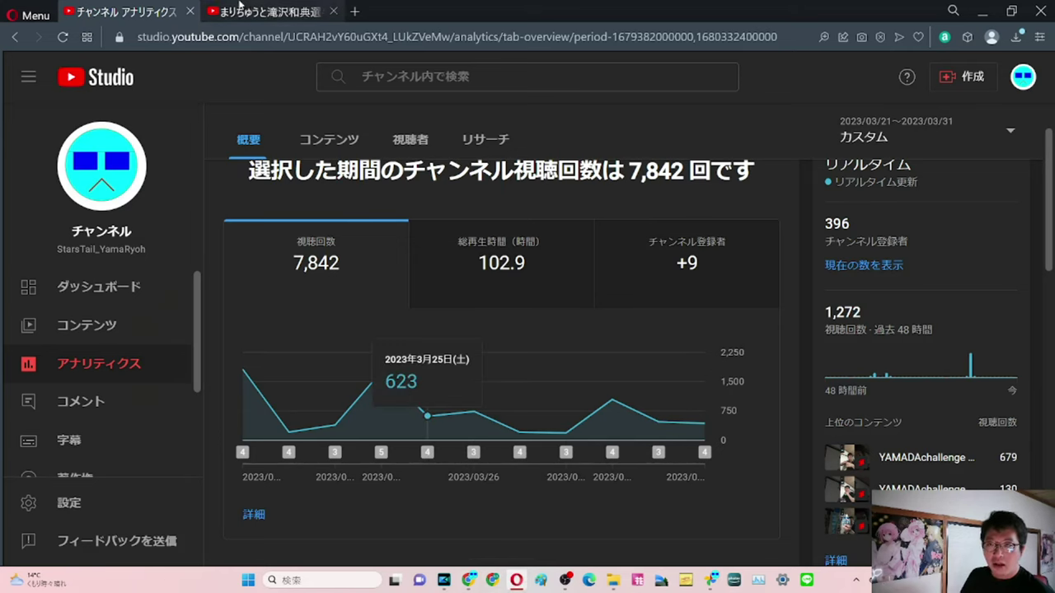
left_click(239, 11)
left_click(195, 6)
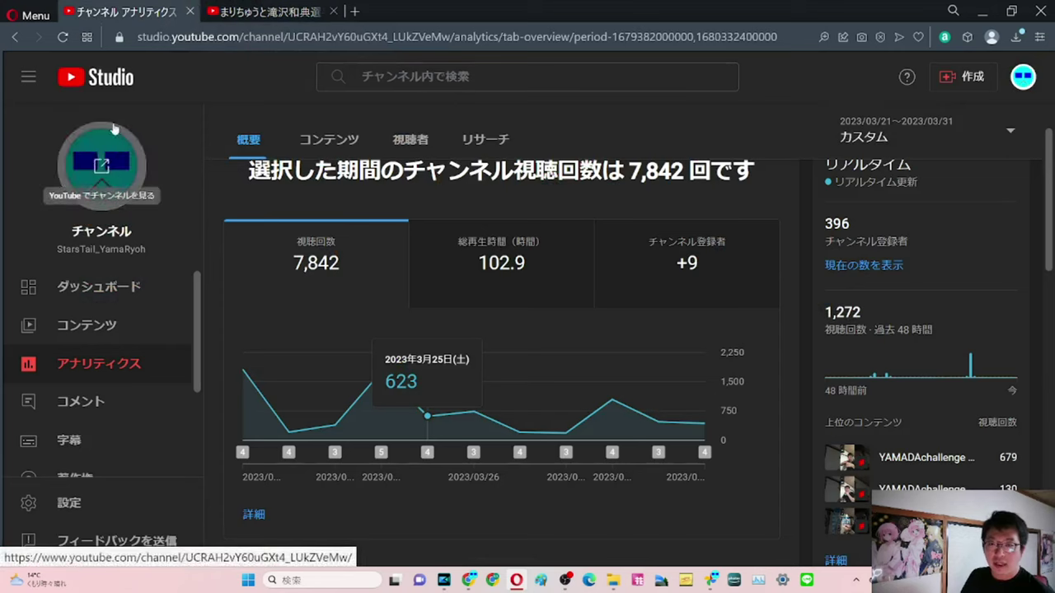
left_click(110, 285)
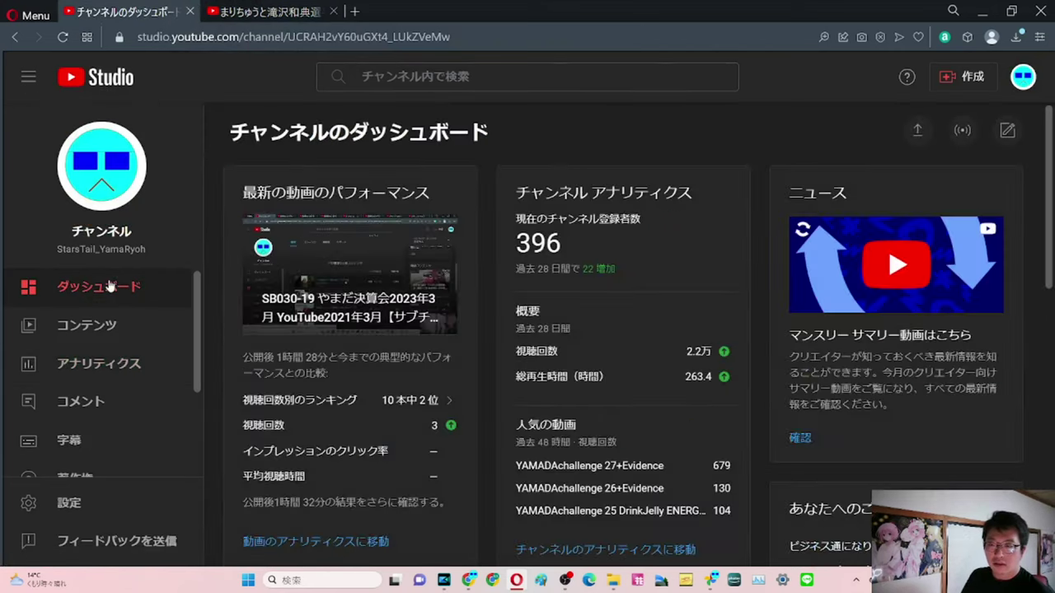
left_click(87, 324)
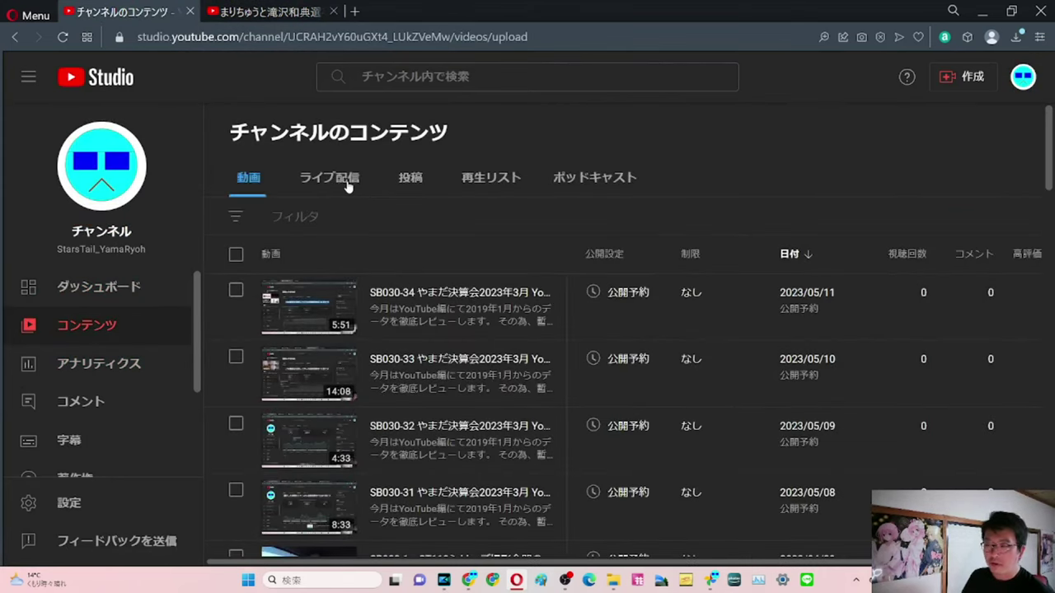
scroll(853, 288, "down", 10)
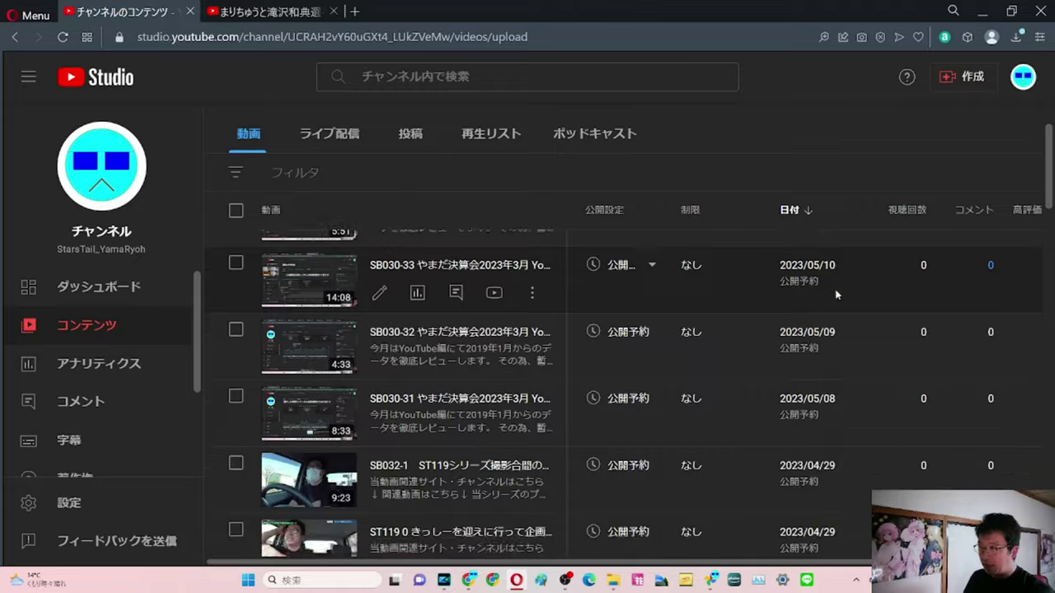
scroll(835, 299, "down", 5)
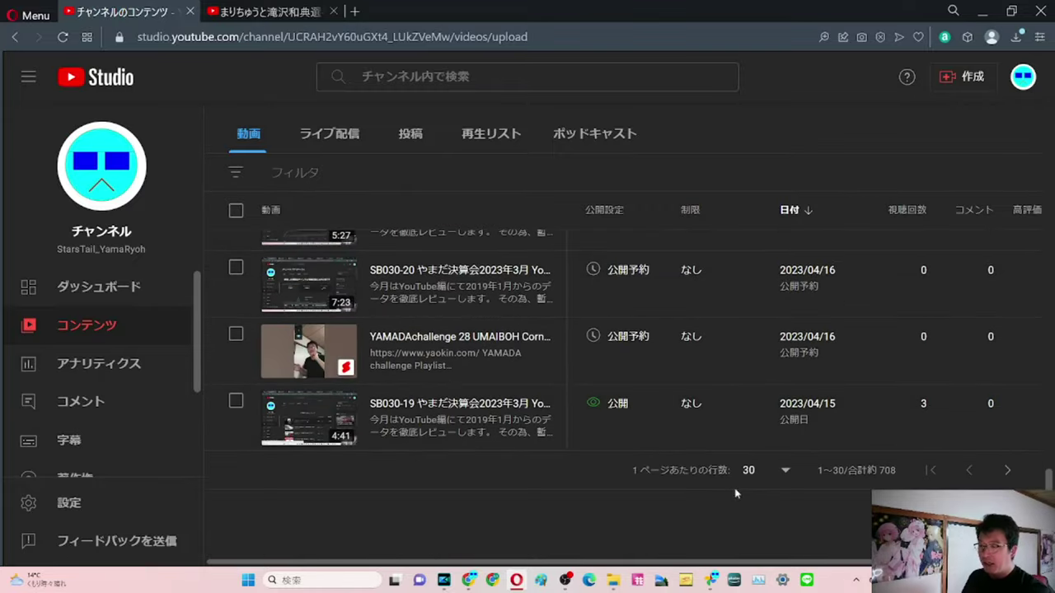
Display 50 rows per page in the video list to check its last entries, and restore it to 30 rows per page.
left_click(779, 471)
left_click(768, 467)
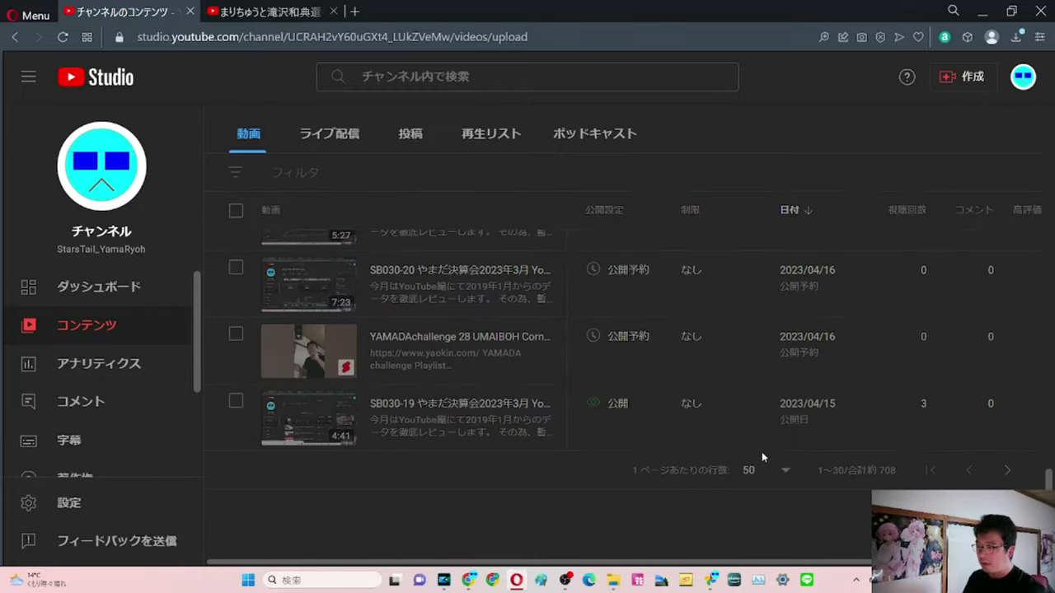
scroll(750, 443, "up", 5)
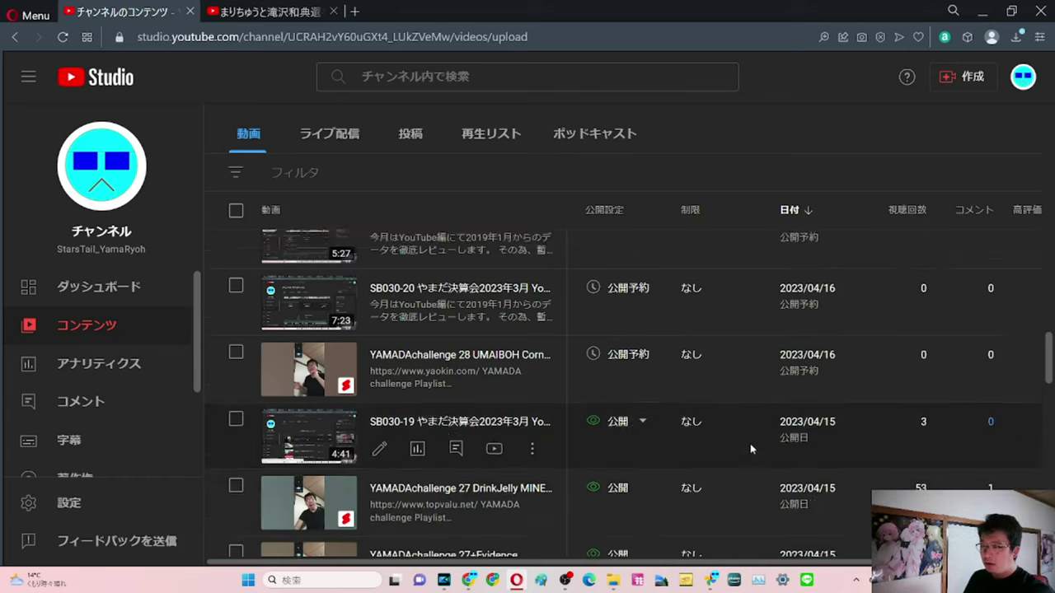
scroll(750, 444, "down", 4)
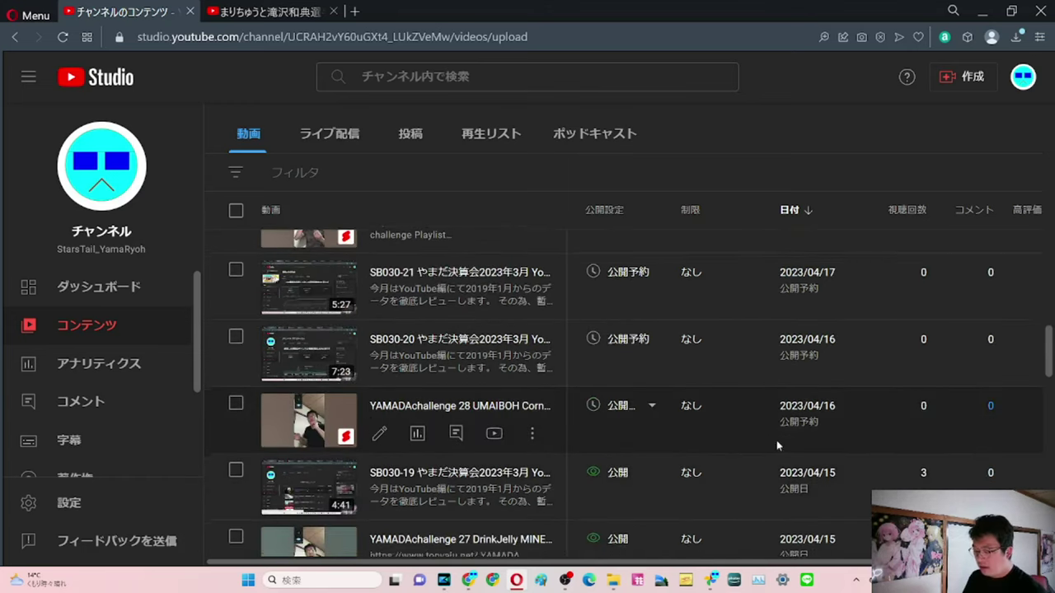
scroll(776, 440, "down", 10)
left_click(760, 470)
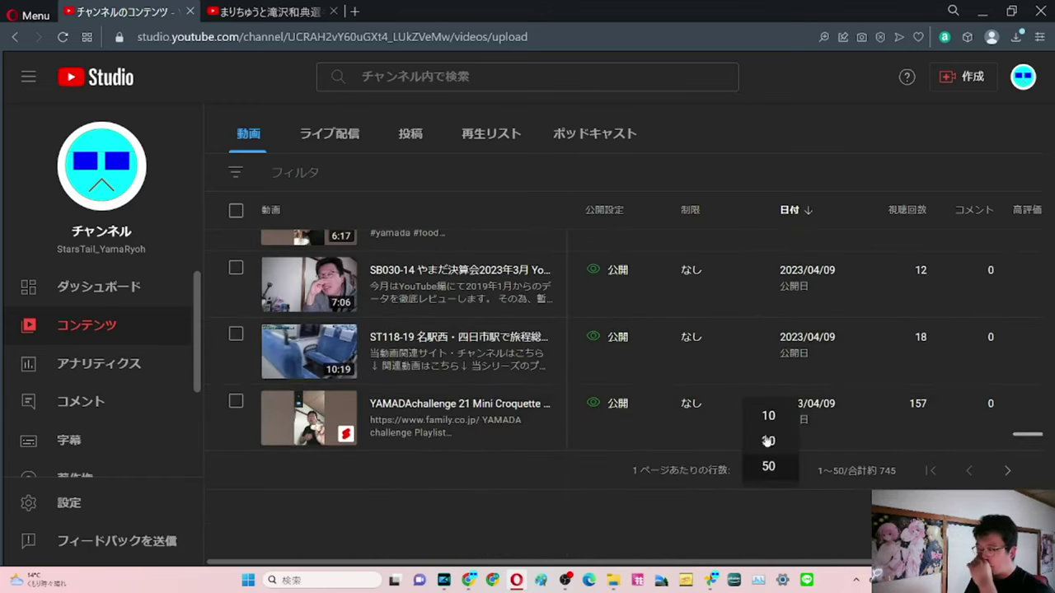
left_click(772, 439)
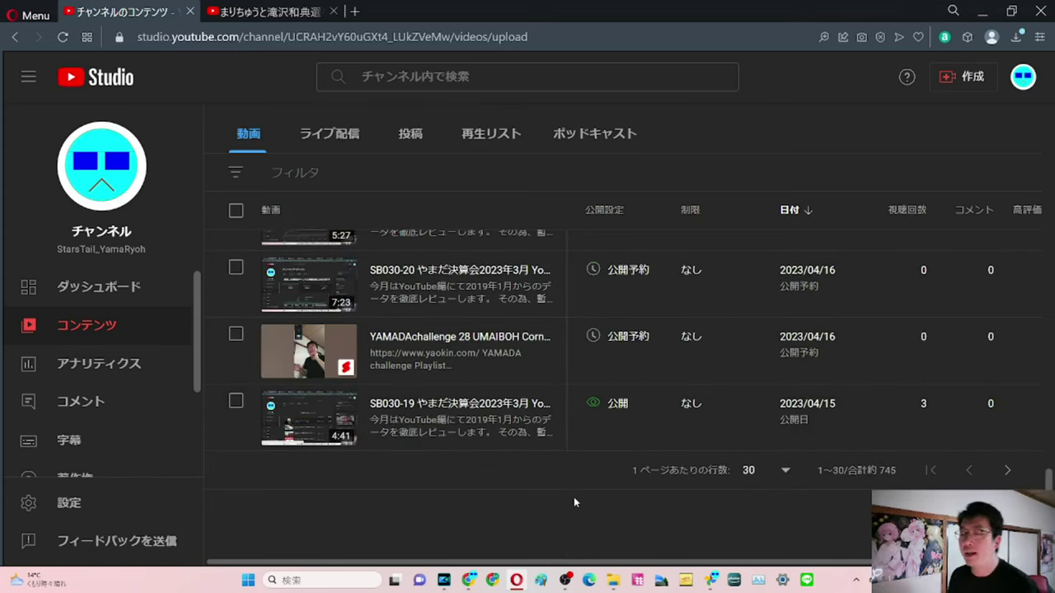
Examine the visibility and scheduled publication dates of the listed videos, from SB030-34 on 2023/05/11 down to the mid-April entries.
scroll(562, 486, "up", 4)
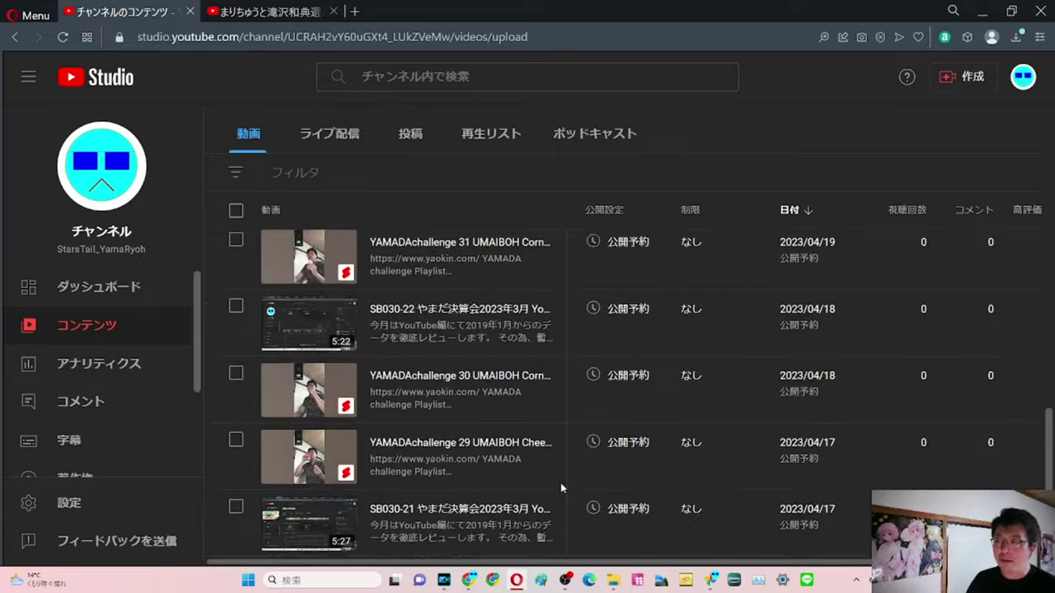
scroll(560, 485, "up", 10)
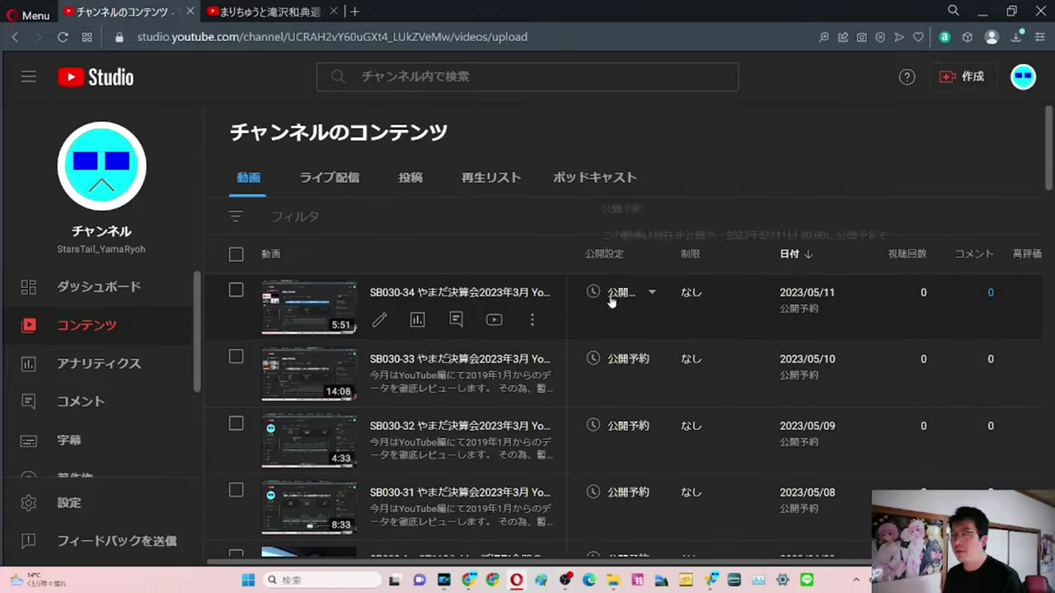
scroll(643, 349, "down", 8)
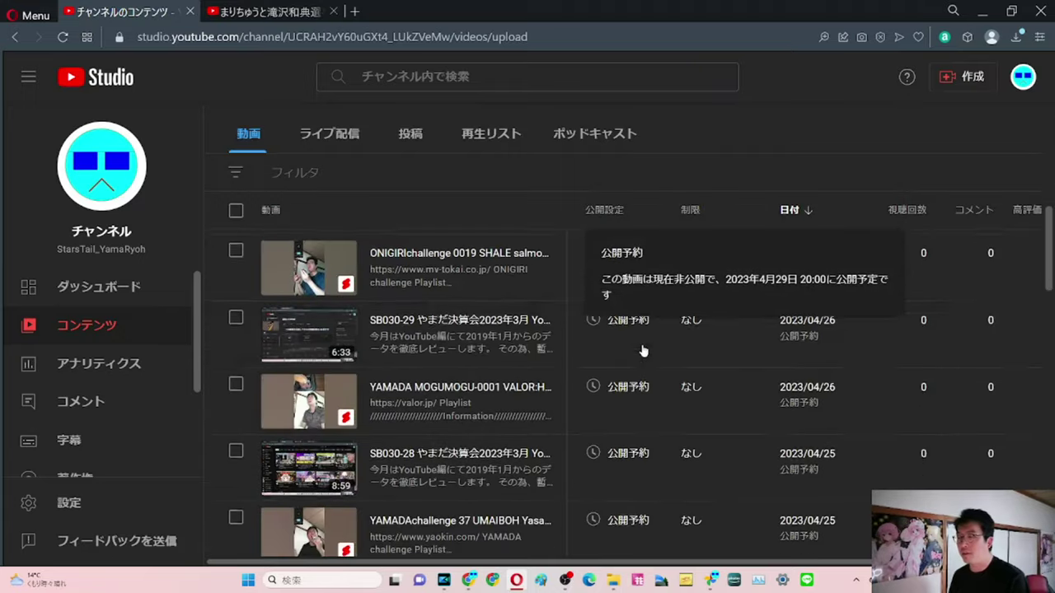
scroll(313, 390, "up", 8)
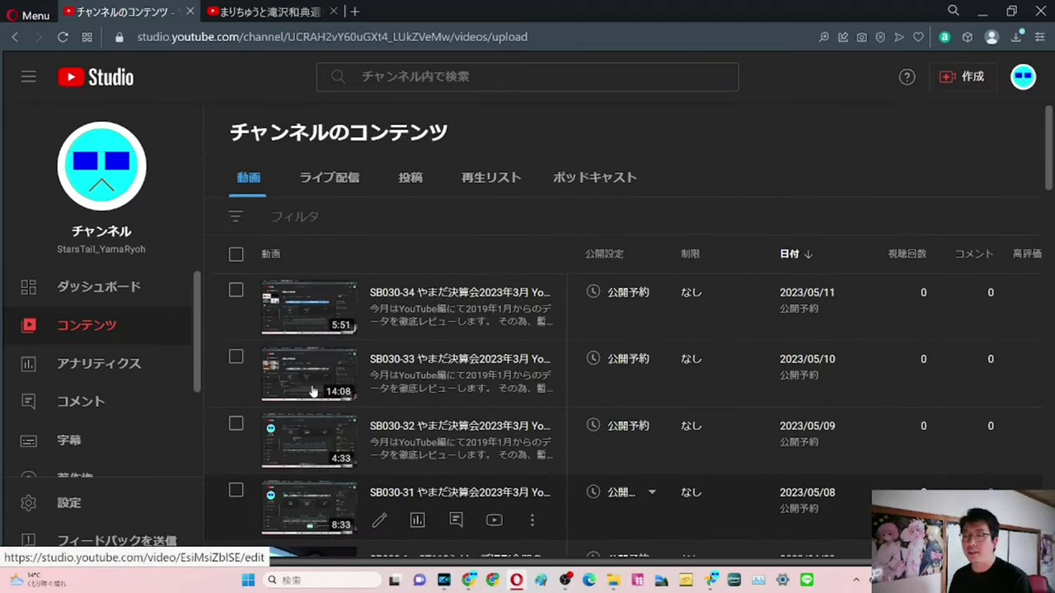
scroll(314, 391, "down", 9)
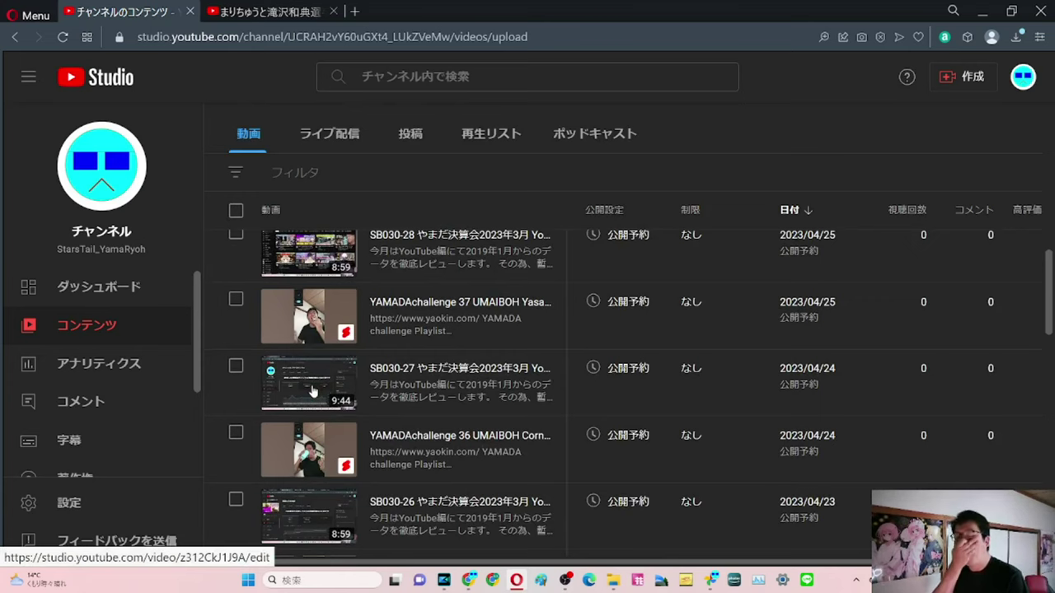
scroll(313, 391, "up", 9)
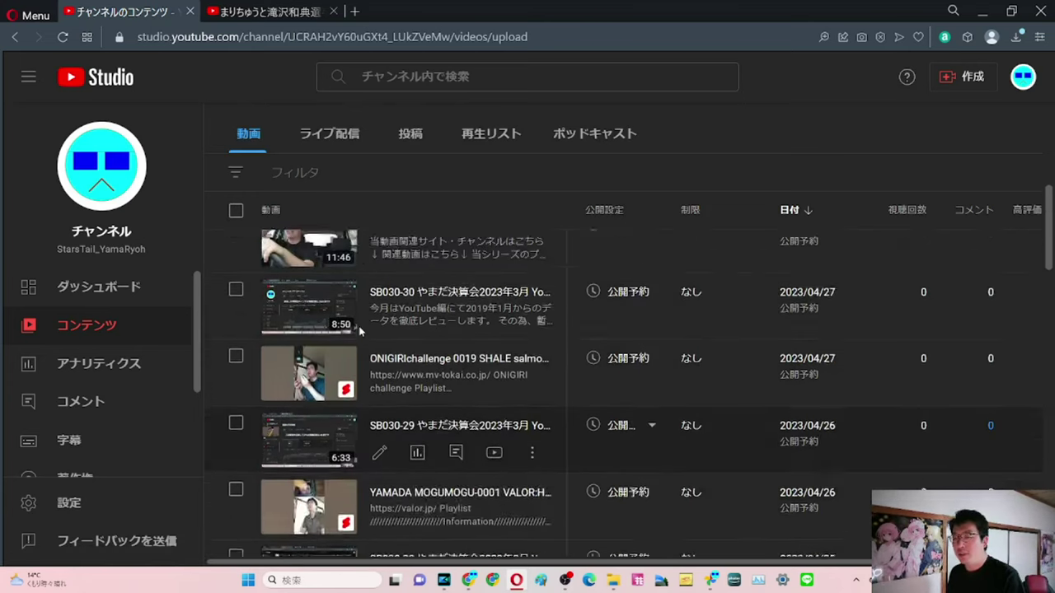
scroll(358, 329, "down", 10)
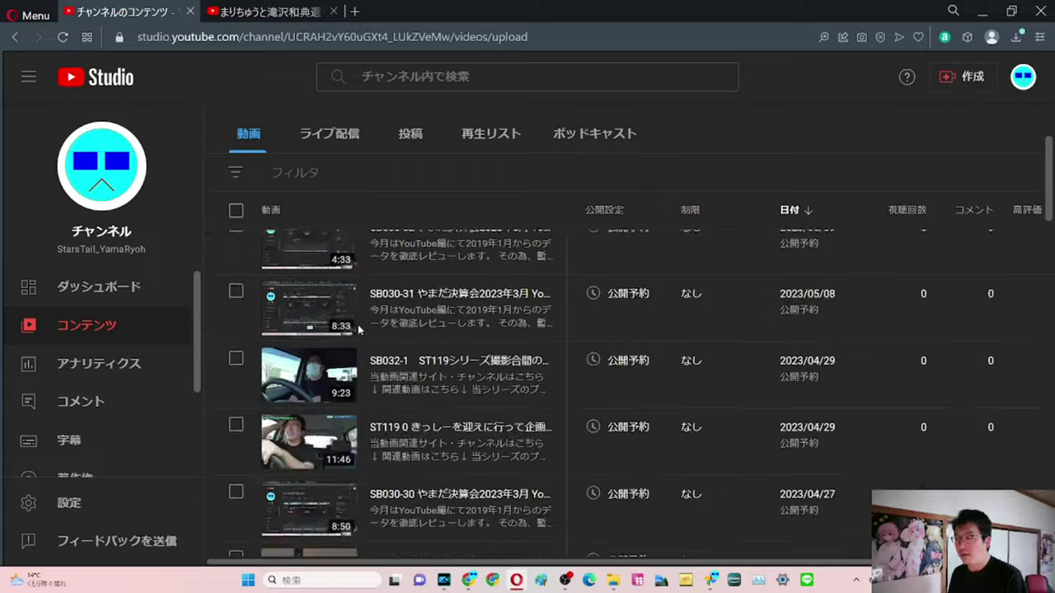
scroll(359, 328, "down", 6)
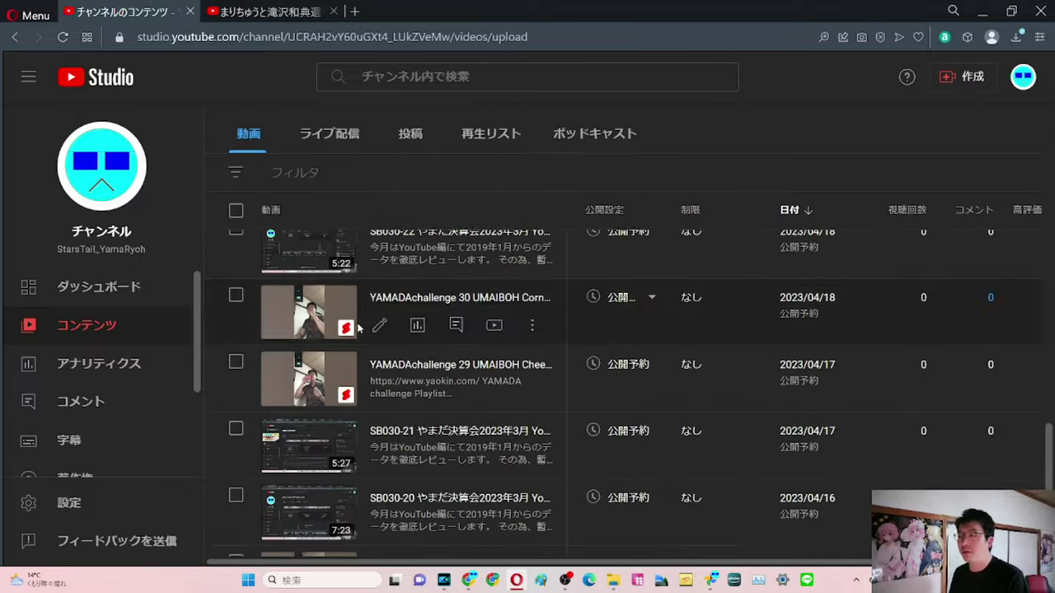